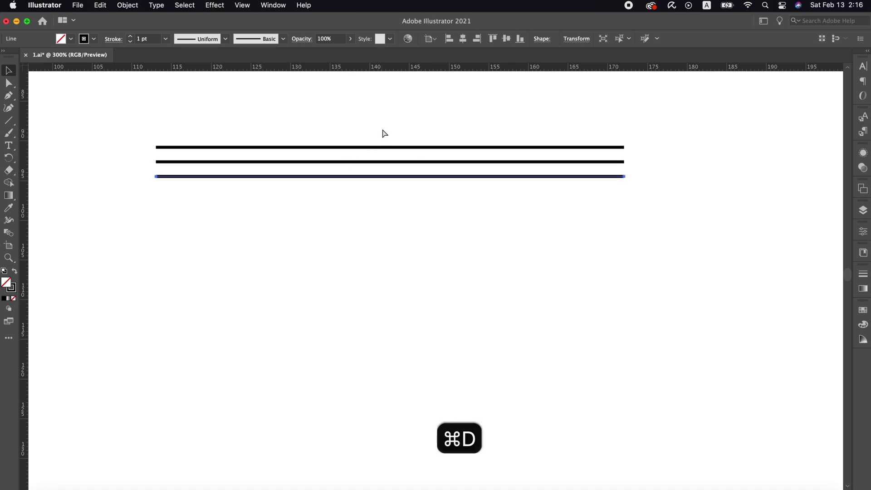
Step: Repeat the downward line copy until there are eleven evenly spaced horizontal lines, and group them all
key(super+d)
key(super+d)
key(super+d)
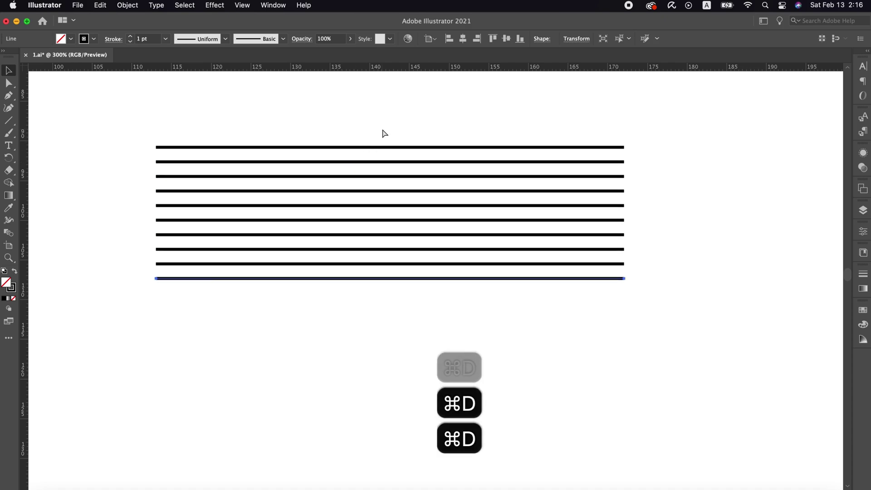
drag(384, 132, 261, 346)
key(super+g)
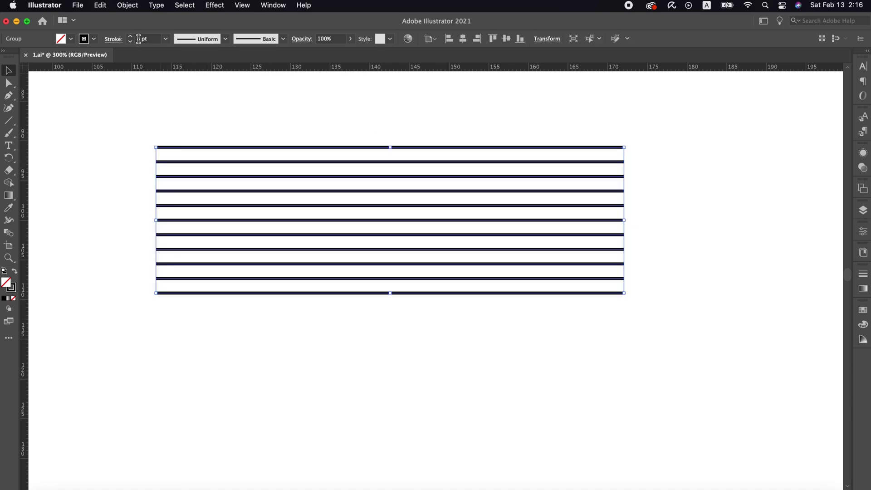
Step: Set the stroke weight of the grouped lines to 0.1 pt and deselect them
text(.1)
key(Return)
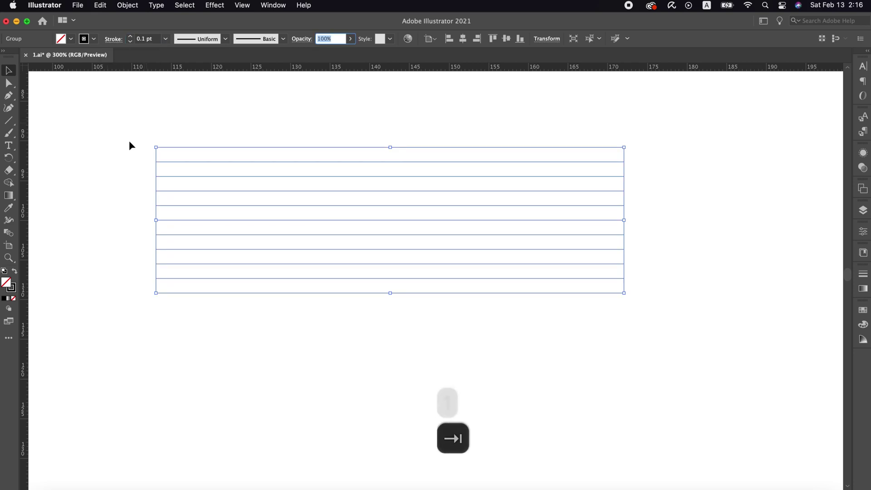
click(107, 160)
Step: Draw a square spanning the top five line spaces near the lines' left end, and a one-space square to its right
drag(9, 120, 56, 121)
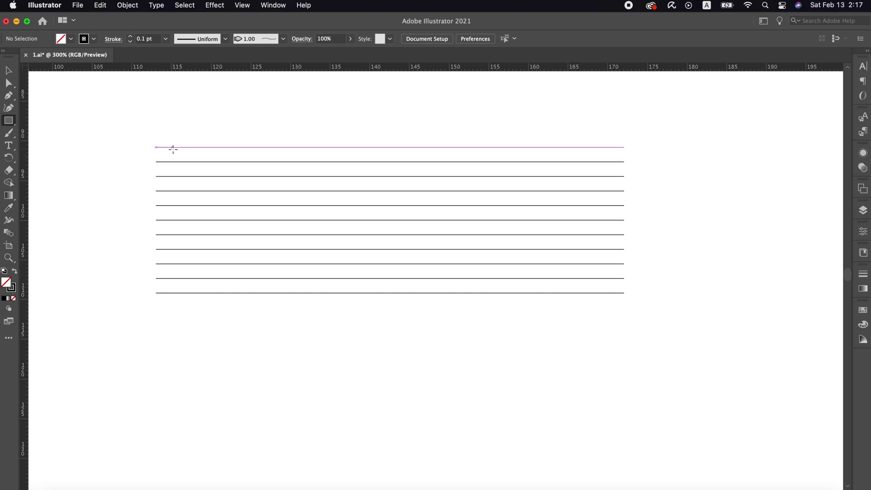
drag(187, 168, 210, 220)
scroll(210, 221, up, 3)
scroll(211, 221, up, 2)
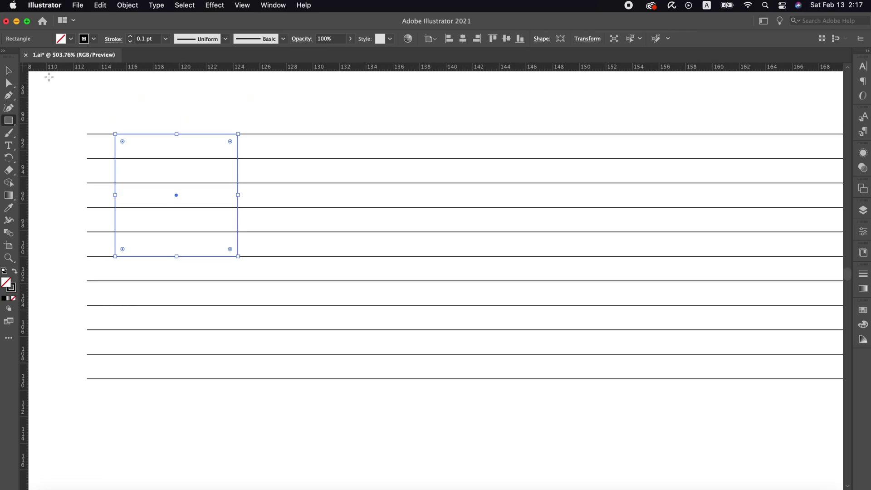
drag(271, 134, 295, 158)
key(v)
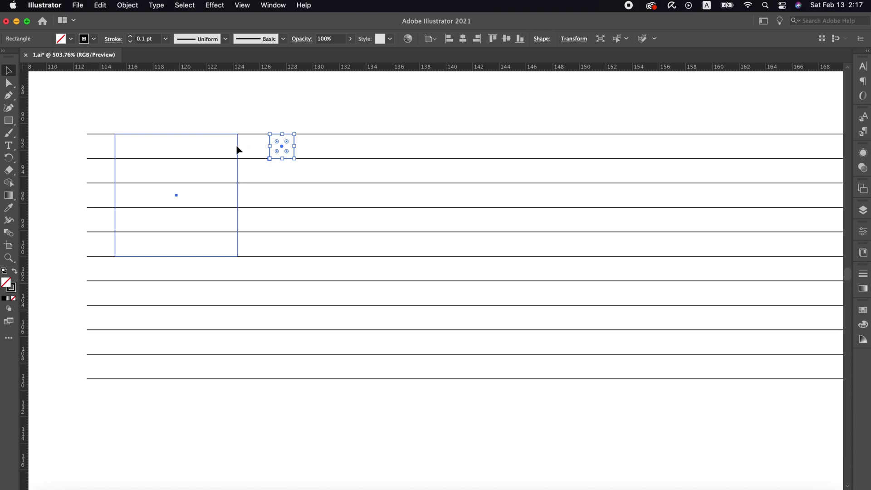
Step: Align the small square to the large square's left edge and stretch it down to the large square's full height
shift+click(237, 146)
click(448, 39)
click(137, 131)
click(139, 141)
drag(129, 159, 129, 257)
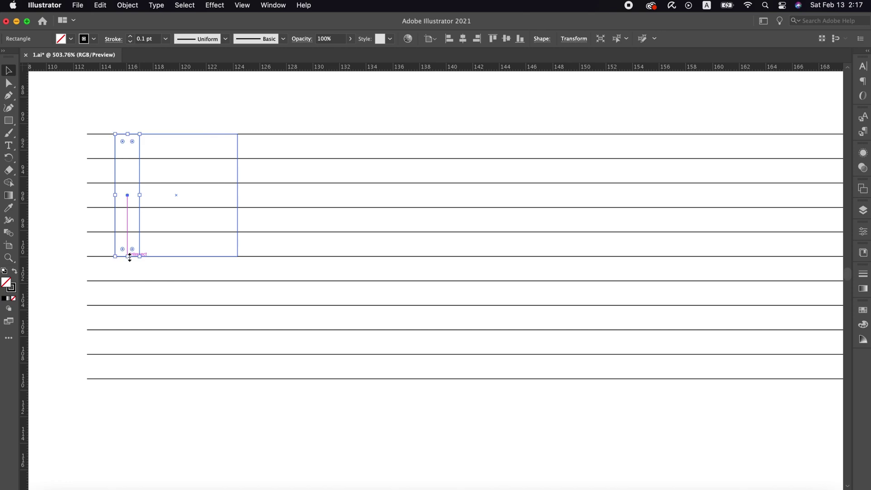
Step: Place a copy of the narrow stem flush inside the large square's right edge
click(145, 175)
drag(140, 174, 238, 175)
click(261, 123)
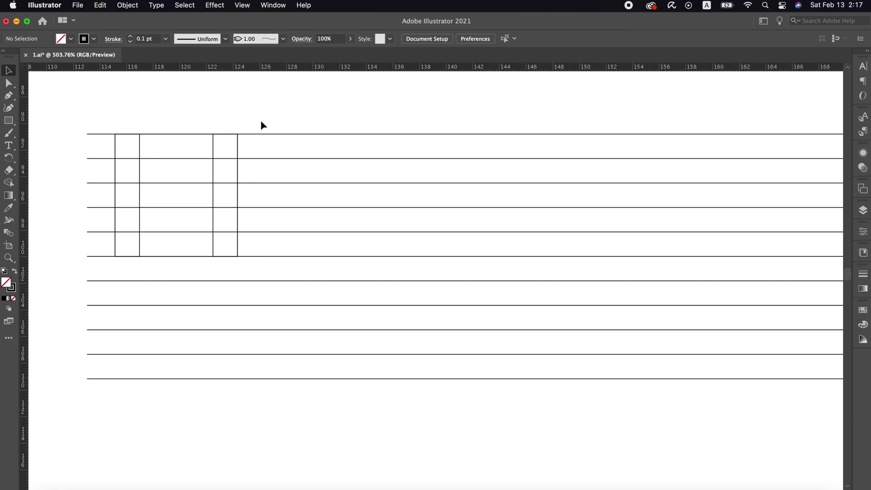
Step: Draw a circle about 9.19 mm wide across the top five line spaces, with a concentric circle one space inside it
click(11, 122)
click(52, 132)
drag(340, 133, 396, 256)
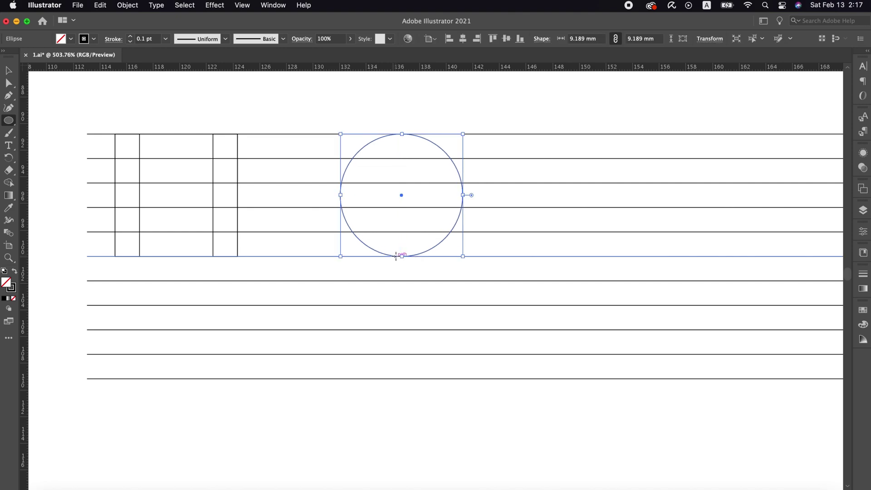
key(alt+Up)
key(Down)
Step: Group the two concentric circles and place a copy of the group over the first letter's stems
drag(403, 134, 204, 214)
shift+click(433, 146)
key(super+g)
Step: Enlarge the copied outer circle to about 11.03 mm and the inner to four line spaces, aligning both with the right stem's edges
double_click(204, 212)
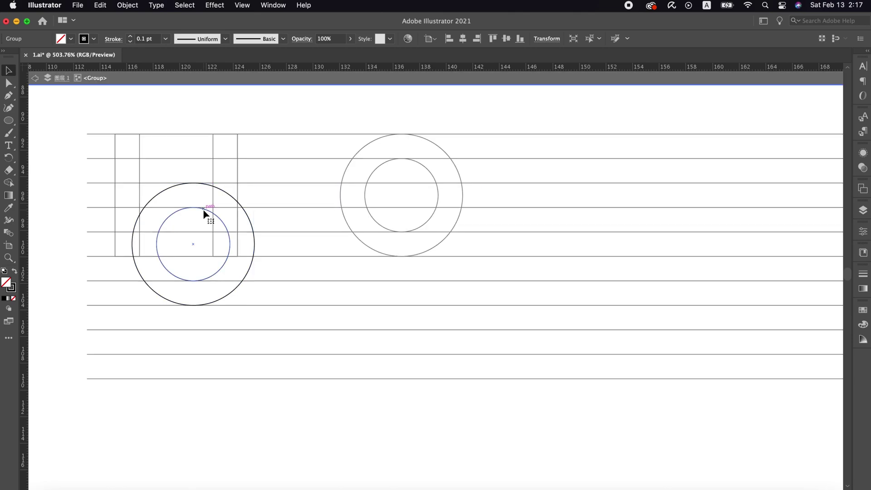
click(218, 300)
drag(193, 305, 194, 330)
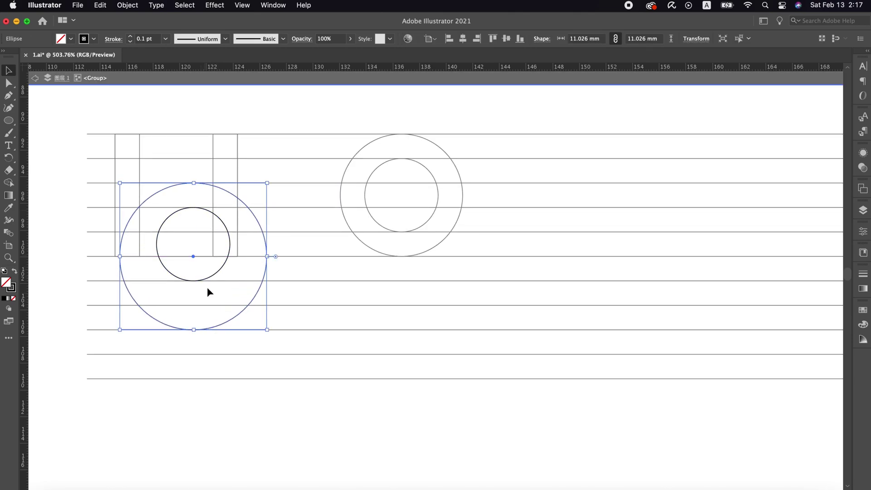
click(215, 275)
drag(193, 281, 195, 307)
key(v)
drag(277, 238, 213, 256)
Step: Remove the left and bottom anchor points of both copied circles, leaving only their upper-right quarter arcs
key(a)
drag(127, 242, 72, 278)
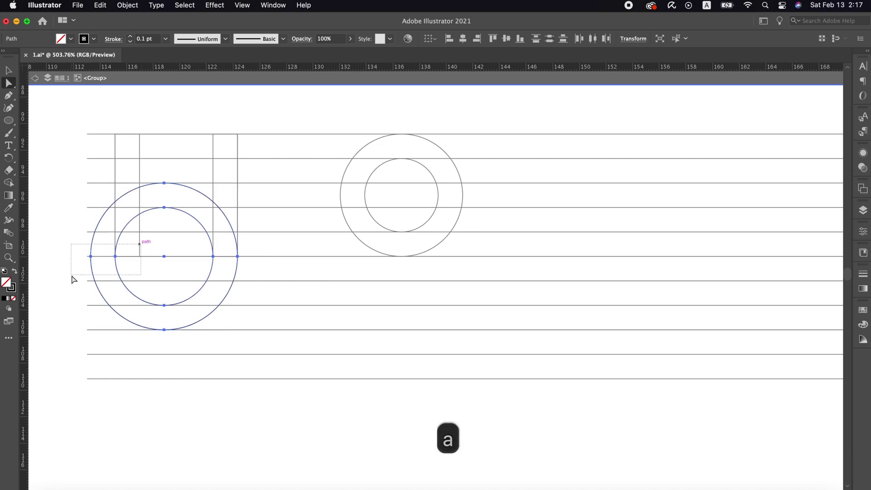
key(super+x)
key(super+x)
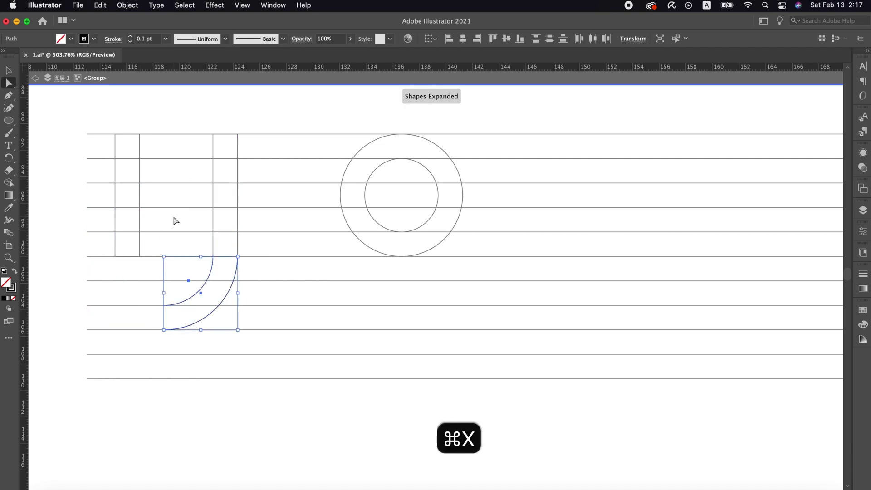
key(super+z)
drag(156, 279, 181, 372)
key(super+x)
Step: Extend both arcs straight left into the left stem with the Pen tool, close the arch outline and exit the group
key(v)
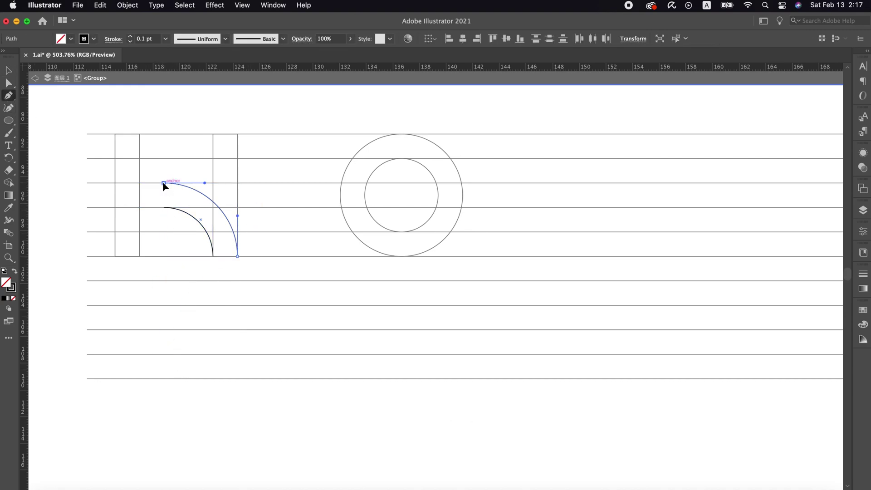
drag(163, 184, 128, 184)
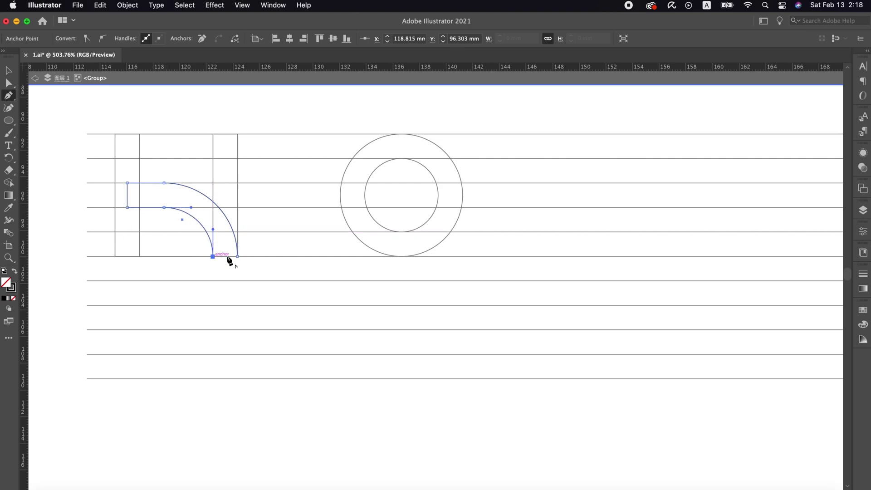
key(v)
double_click(287, 190)
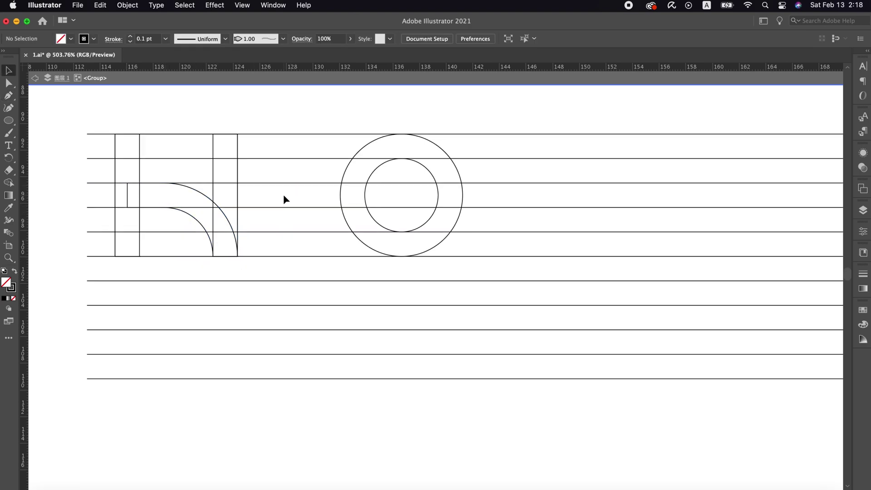
Step: Move the double-circle O closer to the first letter along the lines
drag(367, 204, 297, 198)
scroll(401, 168, right, 5)
click(324, 120)
Step: Copy the arch and left stem to the right of the O, and rotate the copied arch by 90°
click(95, 205)
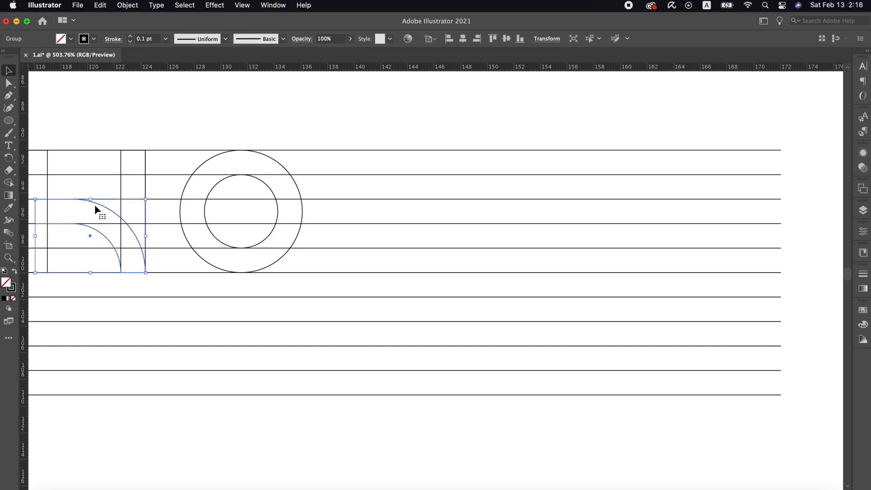
shift+click(47, 189)
drag(47, 189, 382, 200)
click(434, 121)
drag(462, 215, 435, 189)
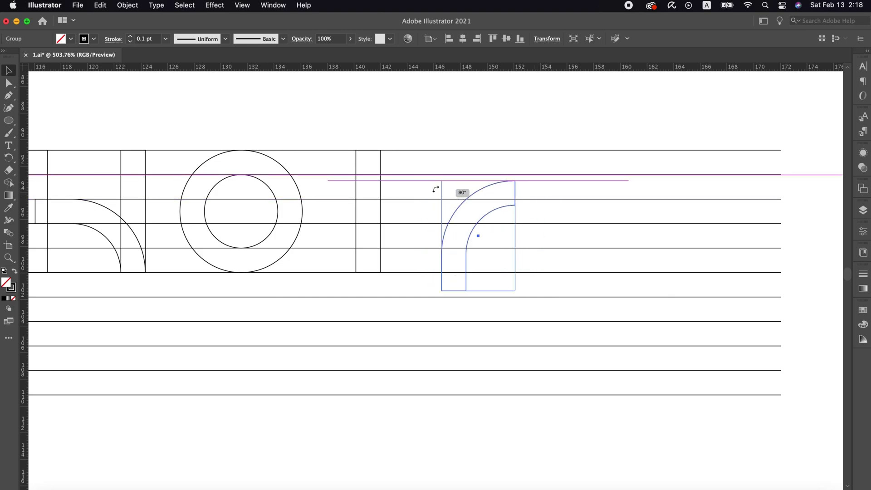
Step: Align the rotated arch with the top line, overlap its end with the copied stem, and group the two shapes
drag(379, 195, 513, 159)
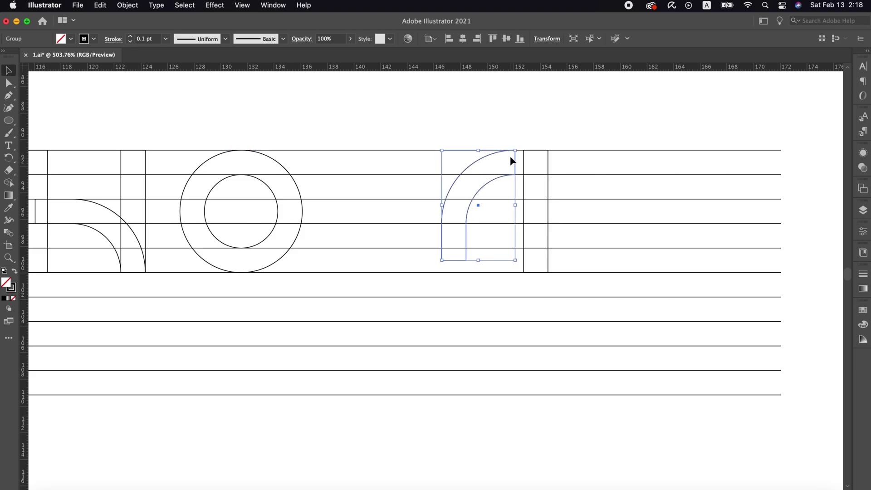
drag(479, 193, 499, 195)
key(cmd+g)
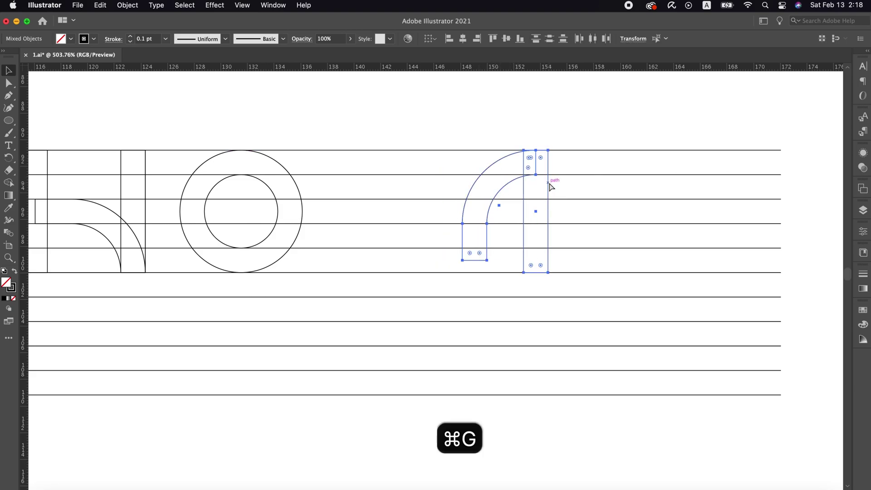
Step: Place a copy of the arch-and-stem group to its left and reflect the copy across the vertical axis
drag(550, 186, 406, 169)
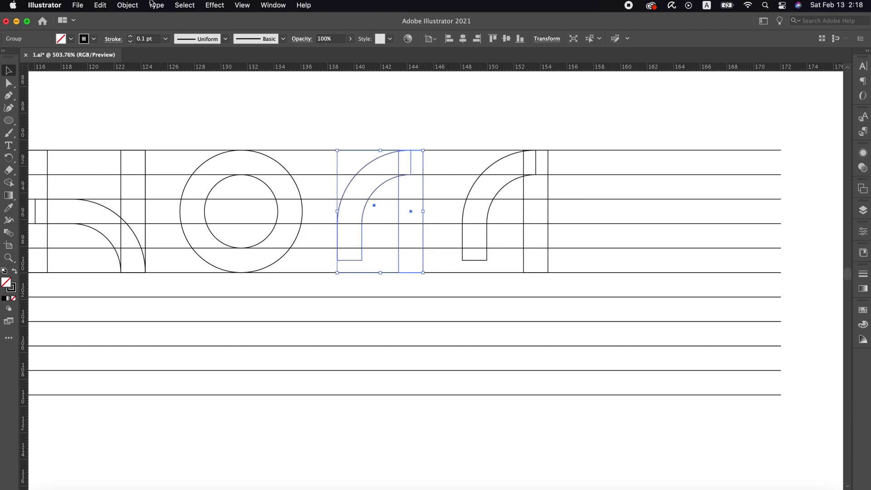
click(120, 5)
mouse_move(136, 21)
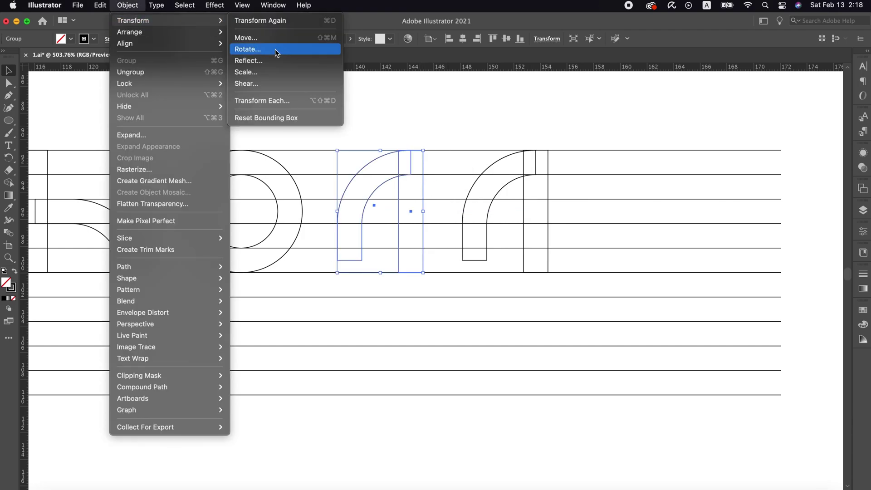
click(276, 61)
click(613, 224)
click(713, 328)
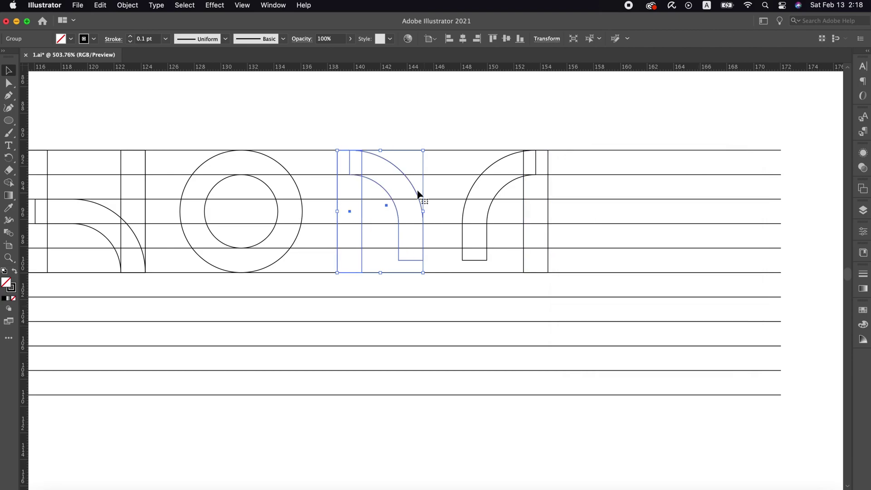
Step: Align the mirrored half to a temporary vertical guide at the other half's inner leg, and delete the guide
drag(533, 262, 488, 257)
key(v)
click(401, 175)
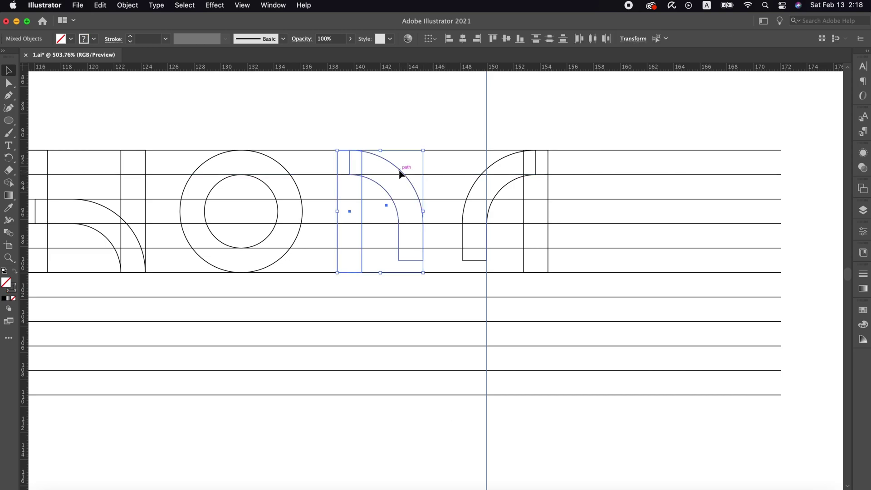
click(477, 39)
drag(478, 86, 530, 125)
key(super+x)
Step: Select both halves of the M and move them left together, closer to the O
key(z)
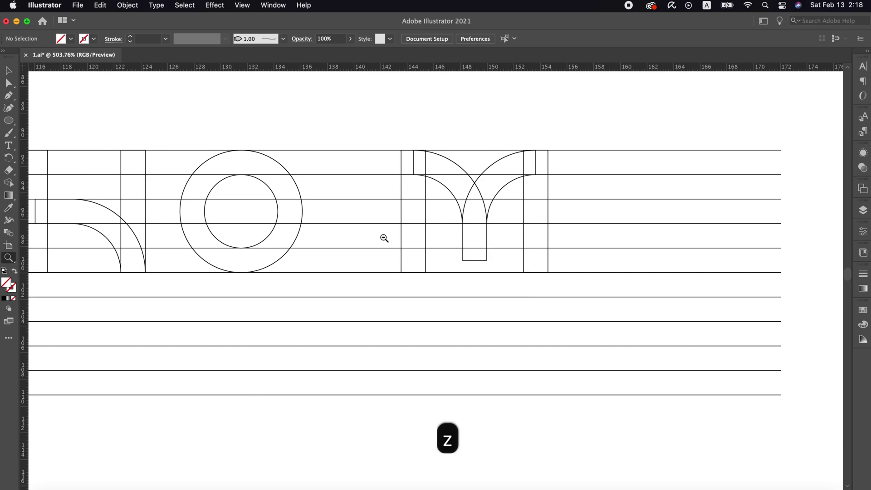
alt+click(388, 243)
key(v)
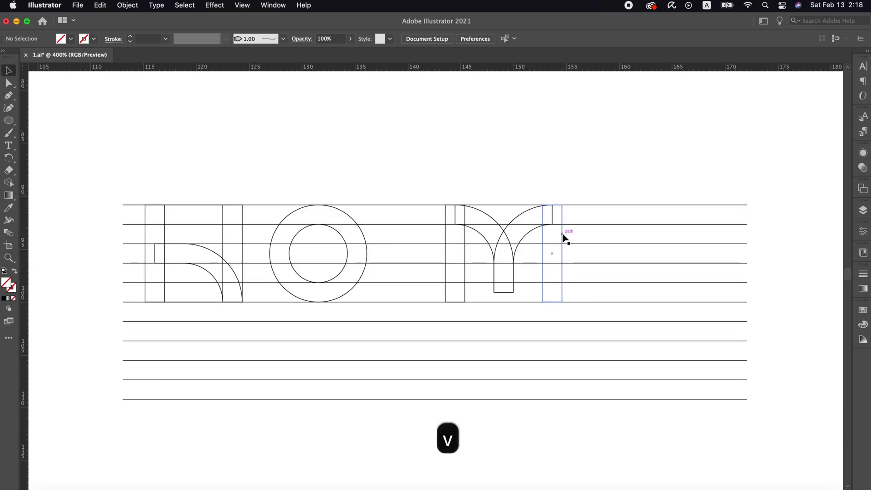
click(510, 228)
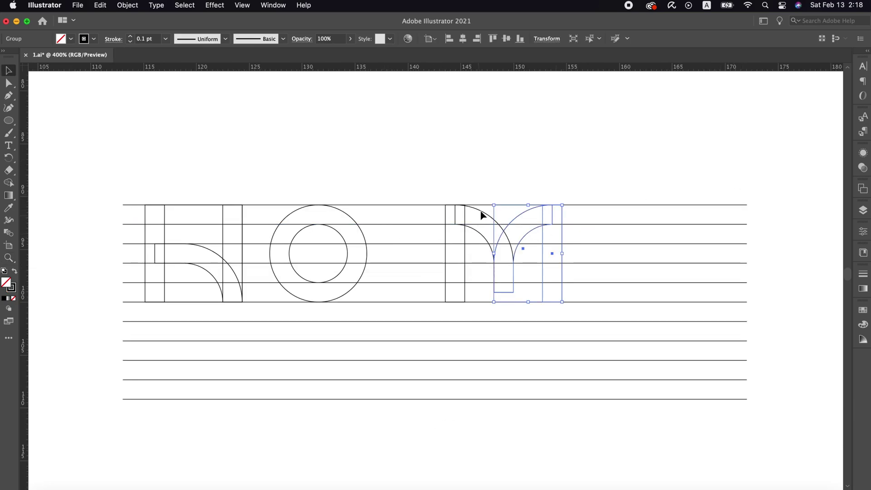
drag(481, 215, 431, 216)
key(super+z)
shift+click(520, 215)
drag(521, 215, 472, 218)
Step: Extend the right ends of all eleven horizontal lines to about the 195 mm ruler mark
scroll(473, 218, down, 5)
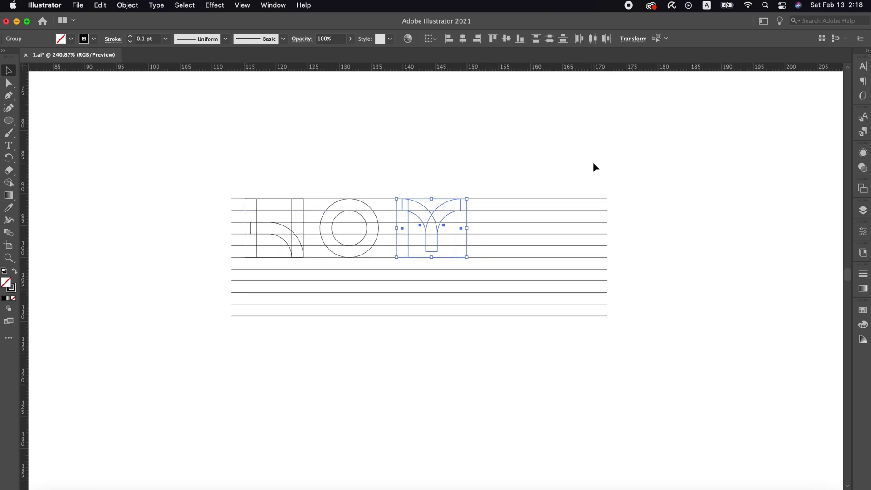
key(a)
drag(575, 168, 670, 393)
drag(612, 317, 756, 317)
click(514, 143)
Step: Place a copy of the first letter's stem to the right of the M, within the top five line spaces
scroll(499, 225, up, 5)
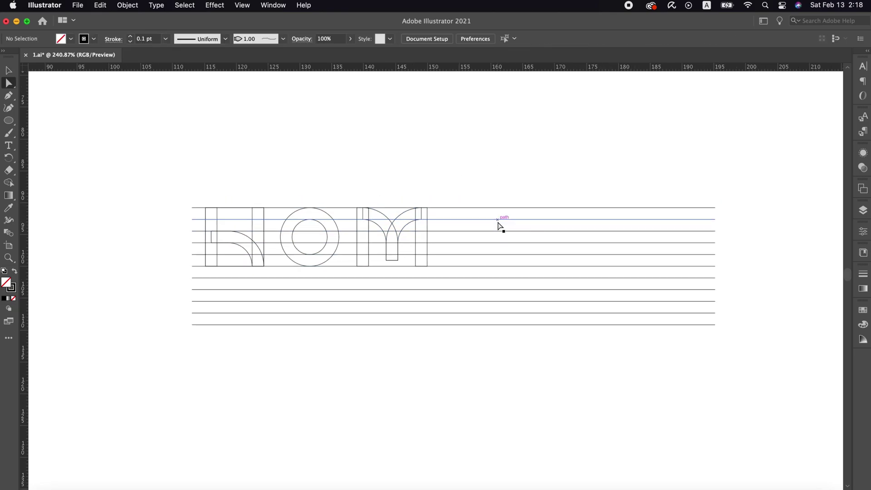
key(v)
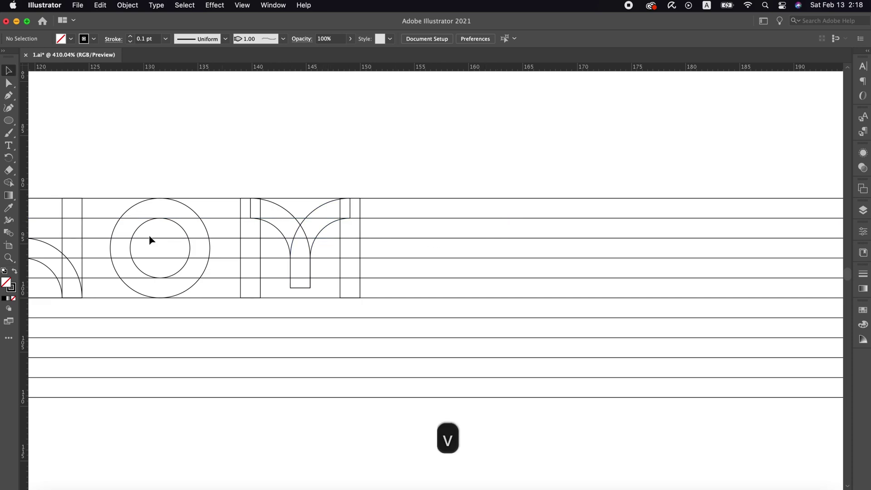
scroll(150, 239, left, 2)
drag(45, 227, 498, 241)
scroll(504, 195, right, 5)
scroll(504, 195, down, 1)
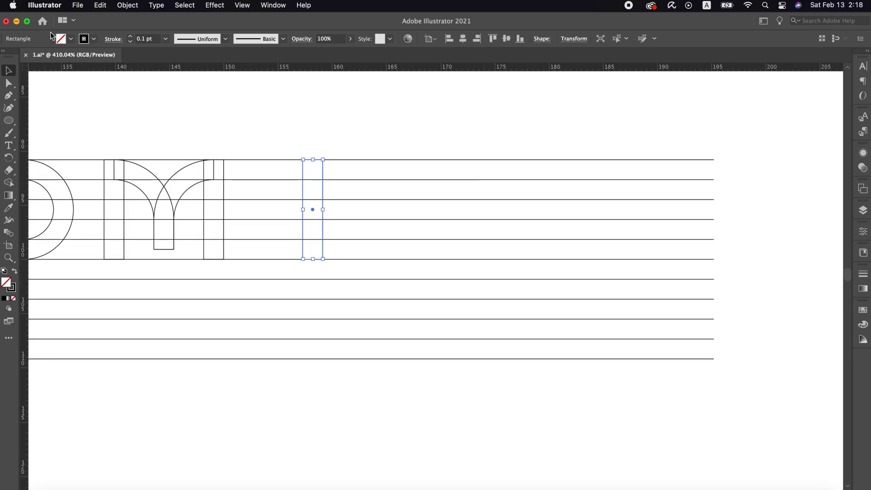
Step: Draw a circle about 18.38 mm wide with a concentric circle one space inside, group them and centre them on the new stem's left edge
drag(11, 122, 50, 80)
drag(427, 160, 481, 359)
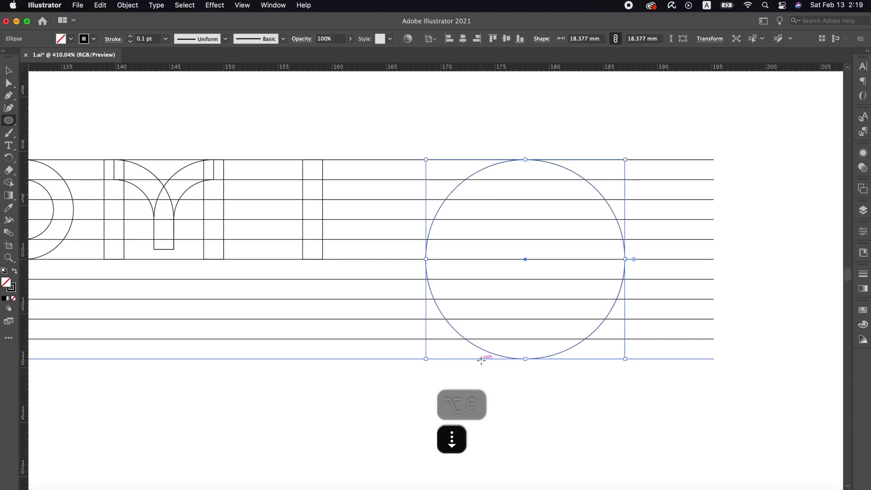
mouse_move(525, 260)
mouse_down()
mouse_move(527, 172)
mouse_move(342, 179)
mouse_up()
shift+click(570, 171)
key(cmd+g)
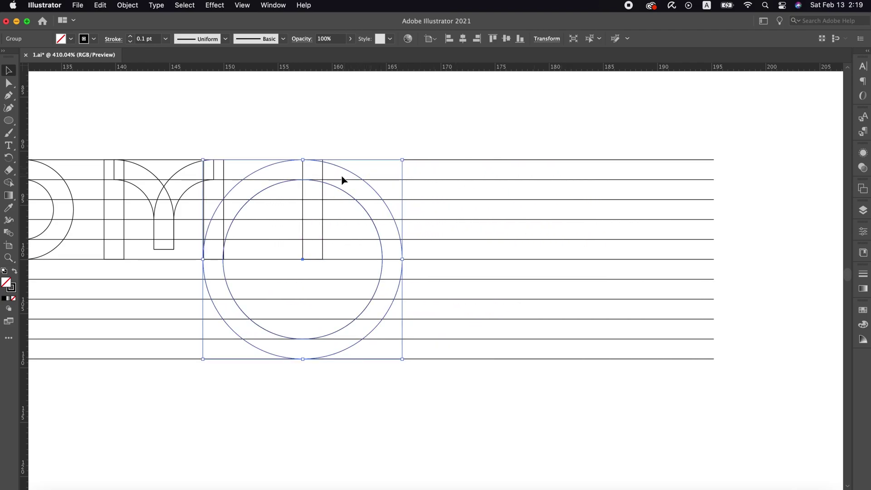
Step: Place a copy of the new stem flush inside the large outer circle's right edge
drag(322, 211, 404, 219)
key(v)
Step: Isolate the large circle group and remove its left and bottom anchor points, leaving only the upper-right quarter arcs
double_click(398, 286)
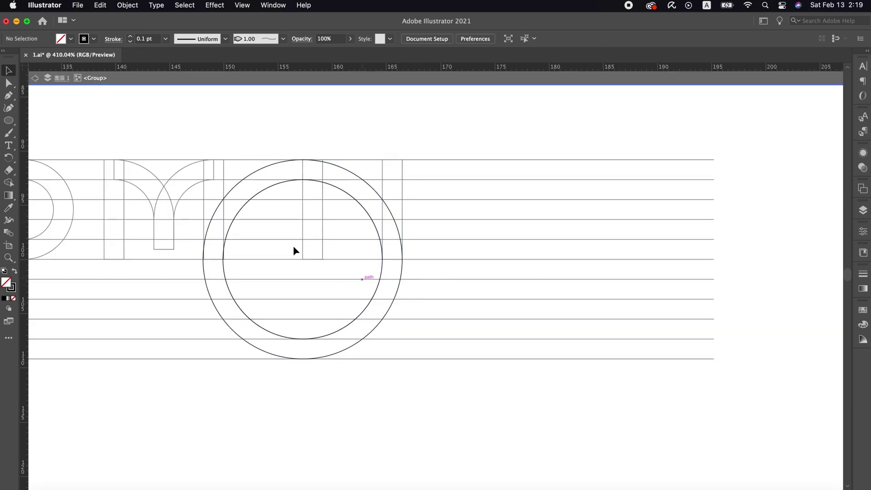
key(a)
drag(248, 245, 160, 279)
key(cmd+x)
drag(267, 311, 365, 422)
key(cmd+x)
key(v)
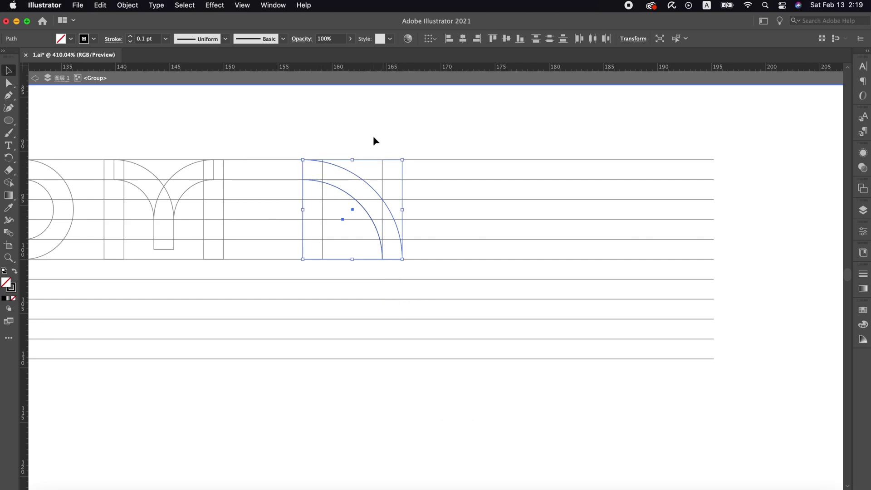
Step: Join the open ends of the two quarter arcs with the Pen tool into one closed curved band and leave isolation
click(303, 160)
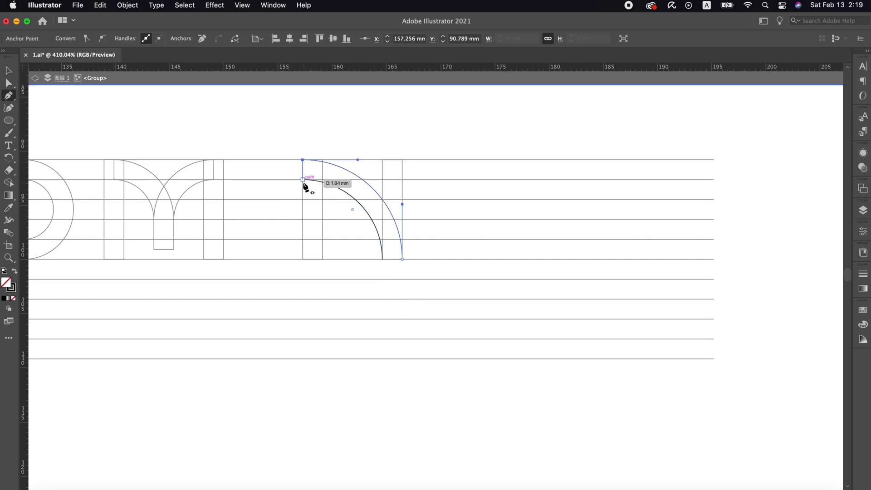
key(v)
double_click(456, 157)
scroll(456, 156, right, 3)
key(v)
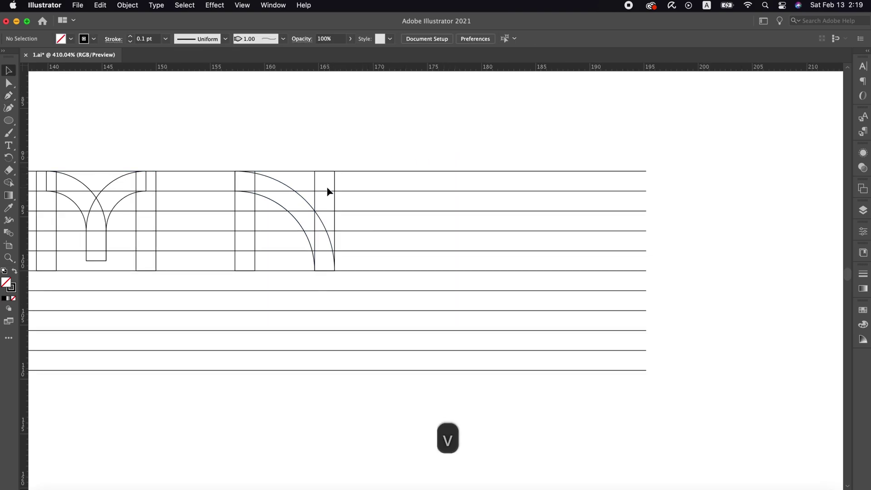
Step: Place a copy of the N's right stem beside it as the I, and copy the N's left stem and curved band beyond it
drag(335, 181, 390, 181)
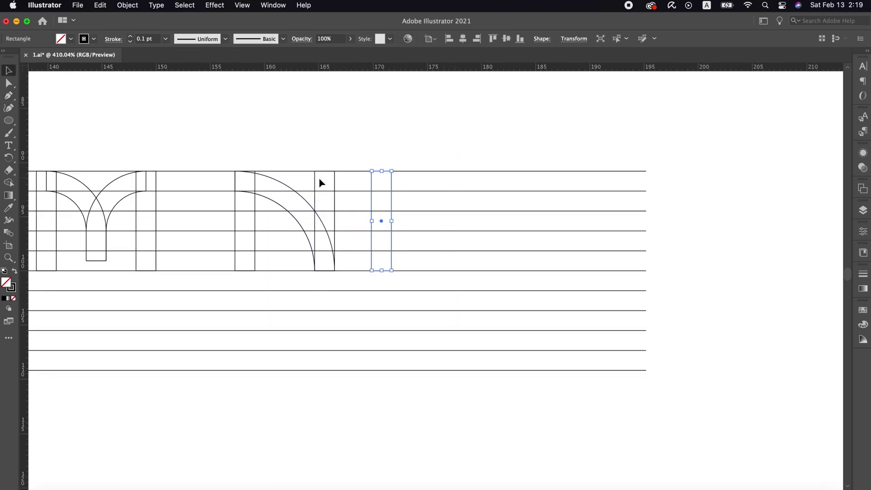
click(253, 189)
drag(253, 189, 476, 189)
click(548, 137)
Step: Duplicate the last letter's curved band in place and reflect it across the horizontal axis to form the crossing strokes of the X
click(529, 201)
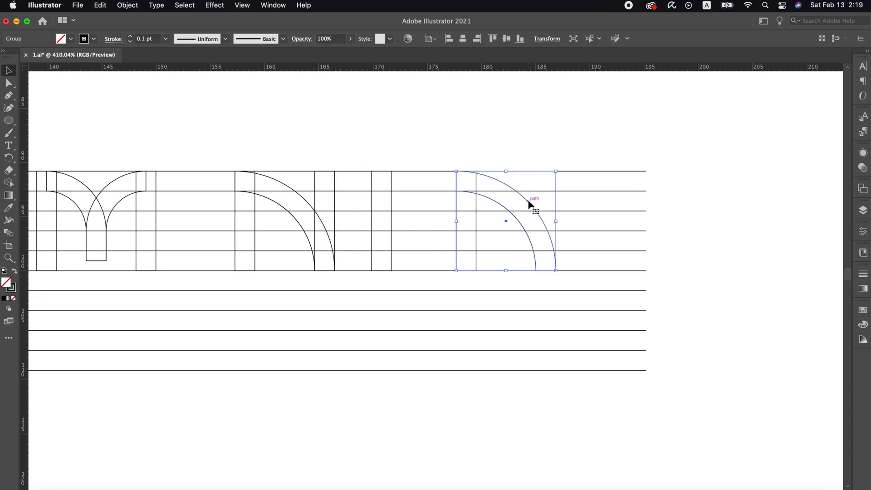
key(alt+Up)
key(Down)
click(136, 5)
mouse_move(181, 20)
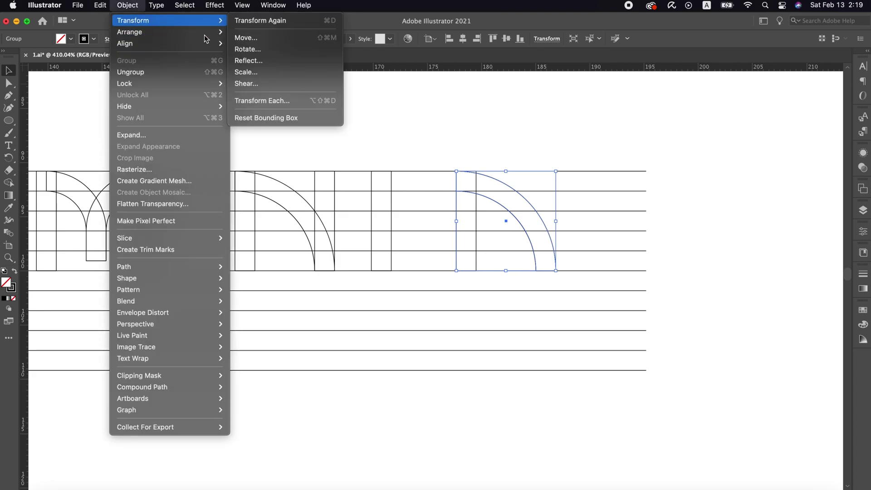
click(259, 61)
click(613, 209)
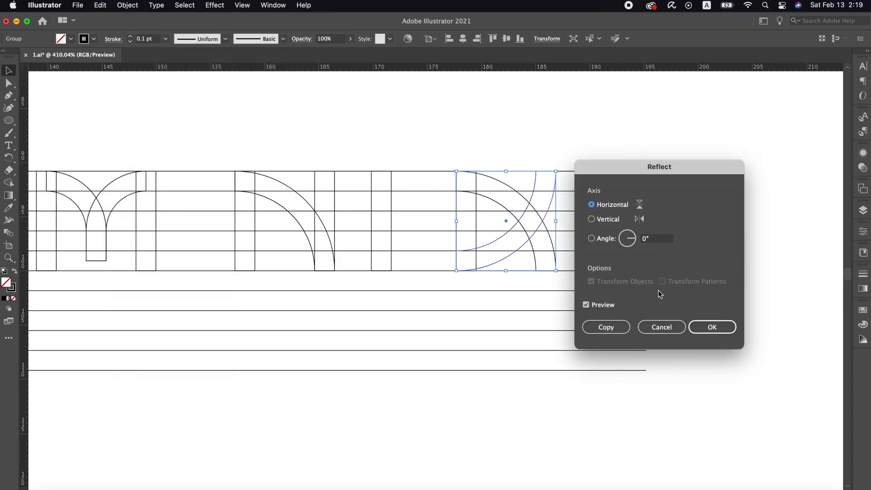
click(711, 326)
Step: Delete the horizontal grid lines and the leftover square outline around the H
drag(680, 123, 605, 386)
key(super+x)
scroll(366, 291, left, 10)
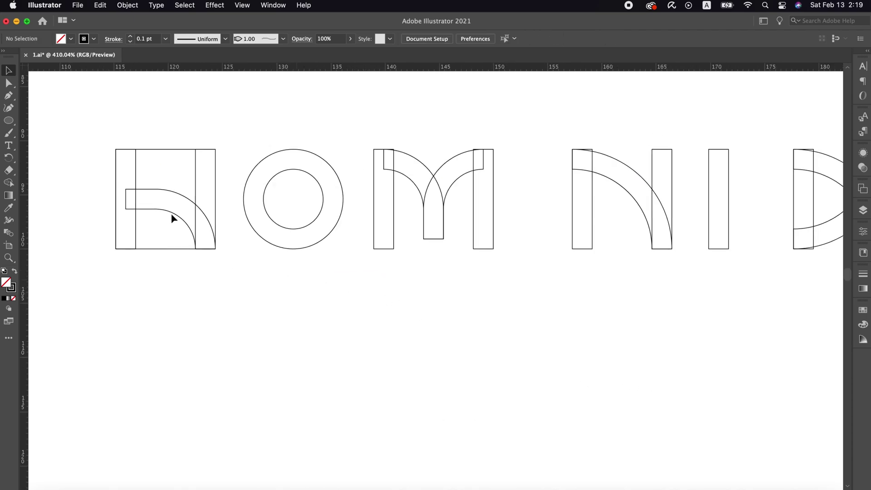
drag(147, 135, 174, 169)
key(super+x)
Step: Select all the lettering and swap fill and stroke so that every shape is solid black without an outline
key(z)
alt+click(515, 272)
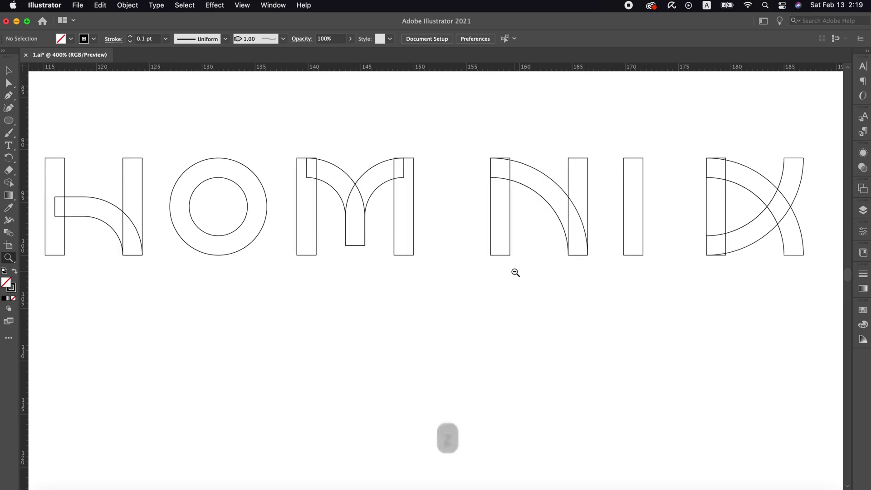
alt+click(409, 286)
key(v)
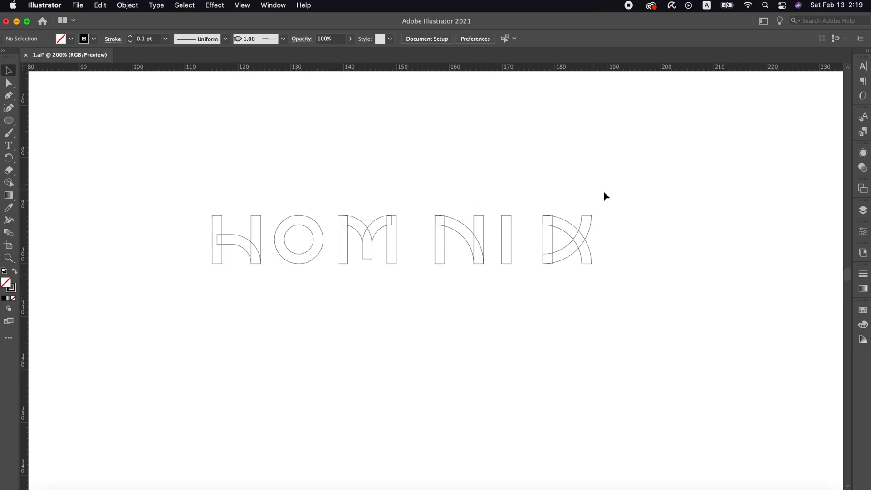
key(z)
click(388, 269)
key(v)
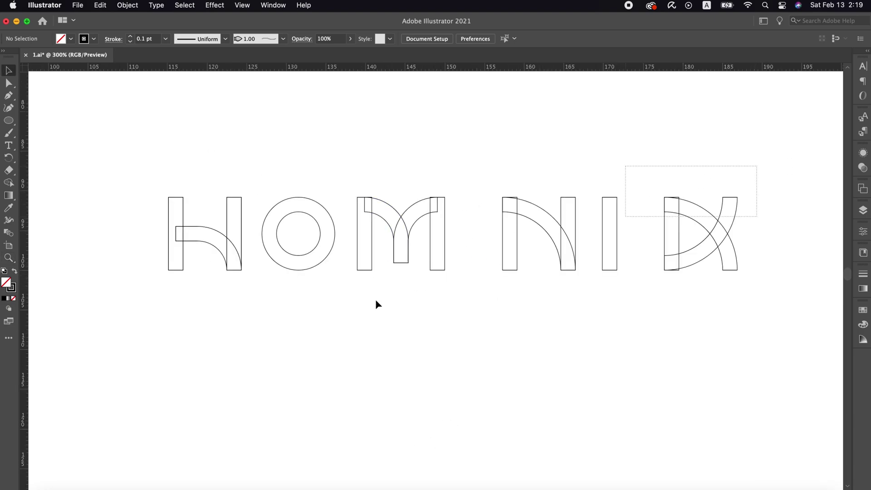
key(super+a)
click(15, 273)
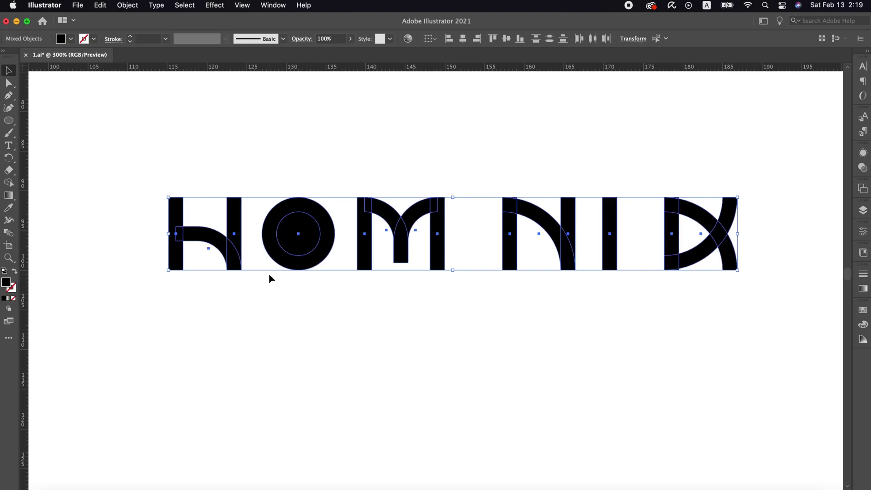
Step: Split the O's two circles with the Shape Builder and remove the inner disc to leave a ring
scroll(269, 274, up, 3)
click(293, 229)
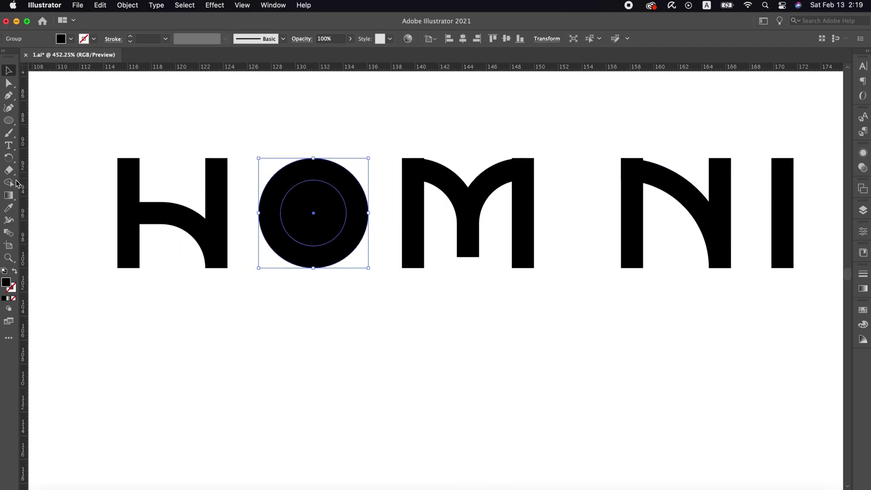
click(8, 183)
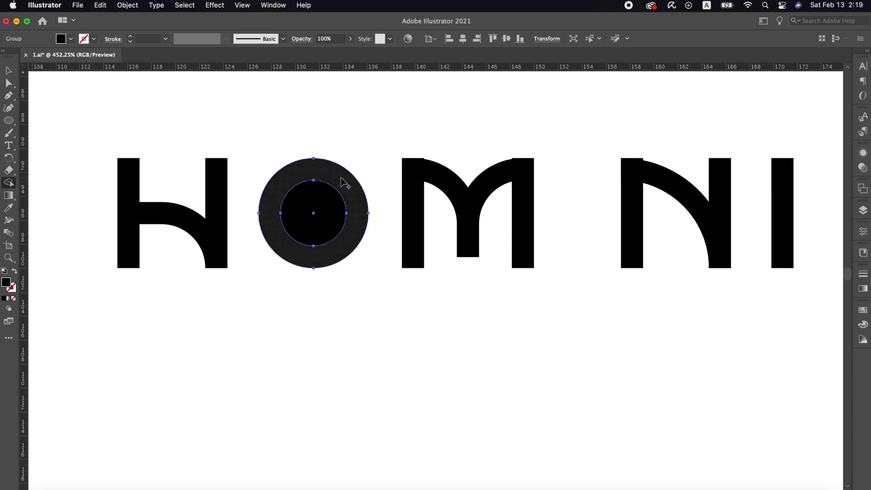
key(v)
click(347, 127)
click(322, 181)
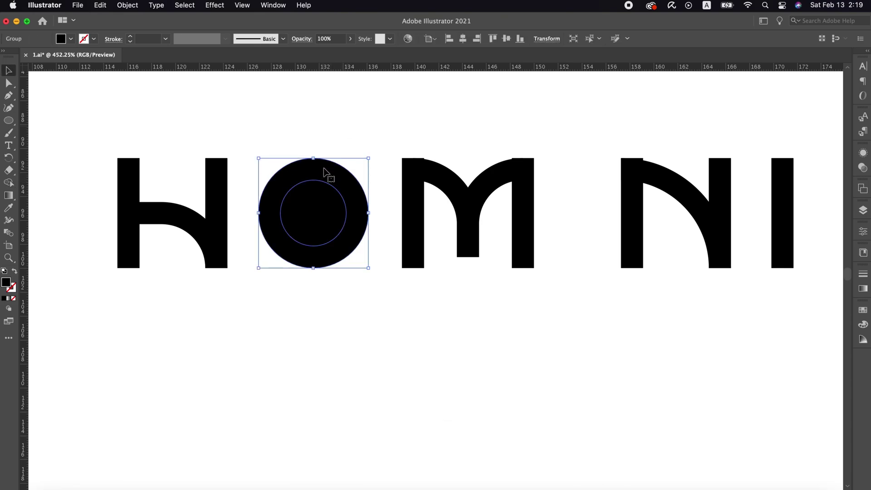
double_click(324, 169)
click(301, 243)
key(super+x)
double_click(356, 118)
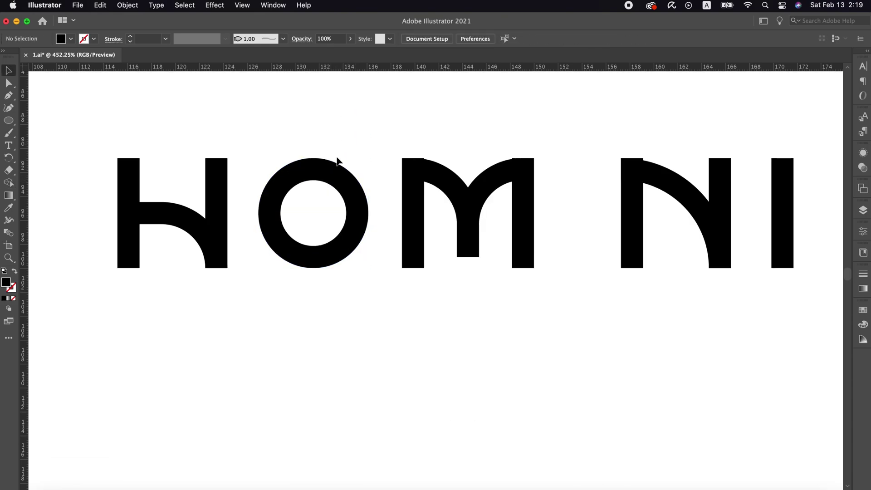
Step: Select all the lettering and merge the overlapping stems and curved bar of the H with the Shape Builder
scroll(287, 235, up, 2)
scroll(288, 235, down, 4)
key(super+a)
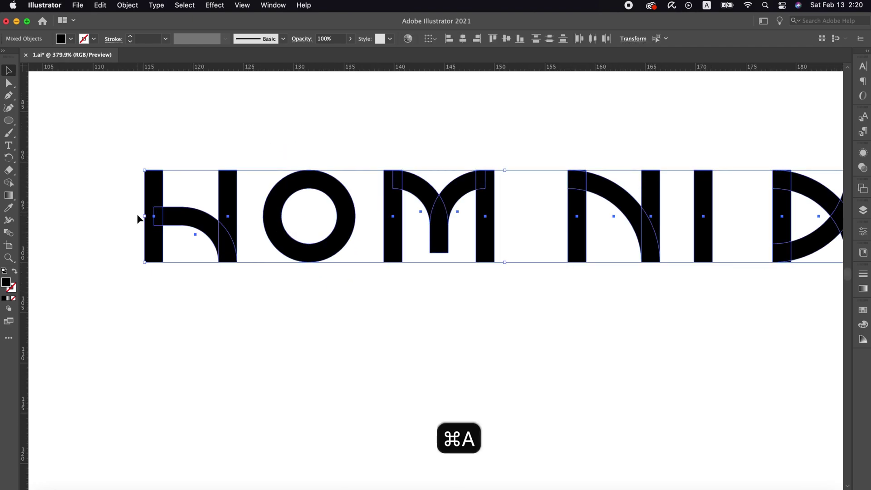
click(9, 183)
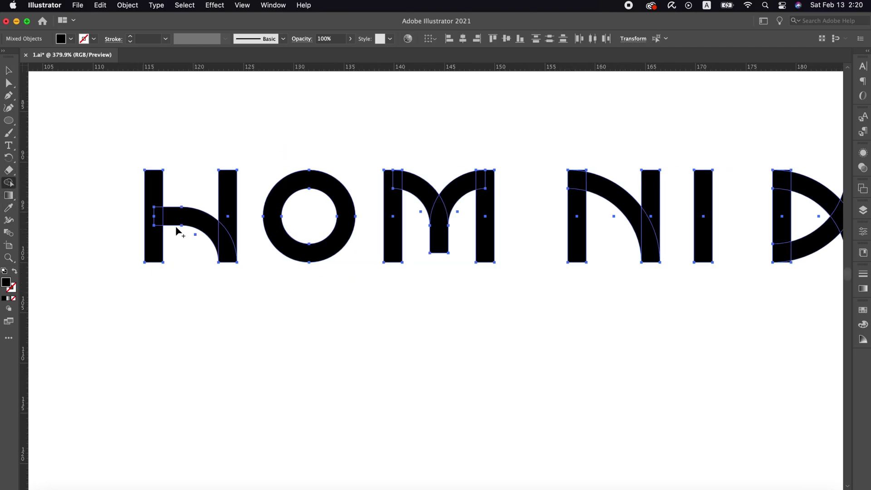
mouse_move(156, 222)
mouse_down()
mouse_move(209, 229)
mouse_move(233, 263)
mouse_move(229, 172)
mouse_up()
Step: Merge the M's stems and arches into one shape with the Shape Builder and select it
scroll(454, 227, up, 3)
mouse_move(296, 98)
mouse_down()
mouse_move(381, 132)
mouse_move(403, 210)
mouse_move(417, 217)
mouse_move(468, 142)
mouse_move(509, 123)
mouse_move(532, 129)
mouse_move(528, 179)
mouse_up()
key(v)
click(575, 119)
click(518, 125)
scroll(517, 124, up, 3)
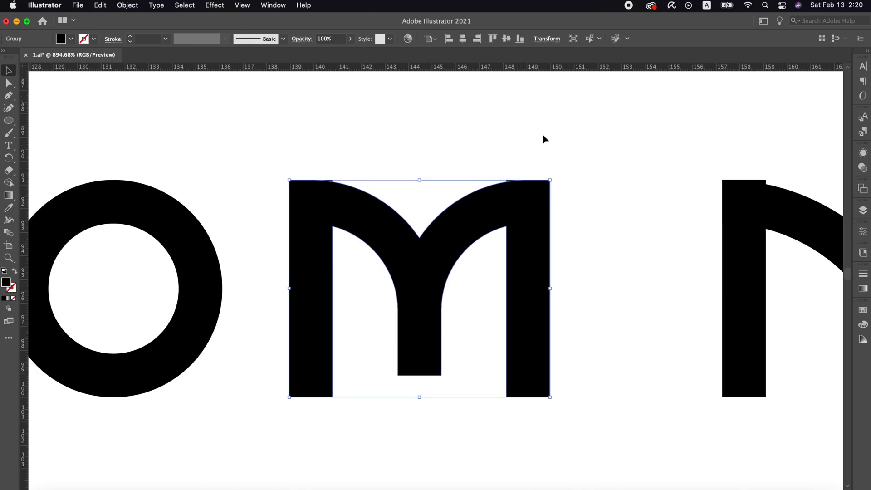
Step: Isolate the M and remove the small leftover slivers at the upper corners where the arches meet the stems
key(ctrl+x)
click(340, 203)
double_click(337, 203)
click(337, 203)
key(a)
drag(356, 155, 302, 212)
key(super+x)
double_click(409, 156)
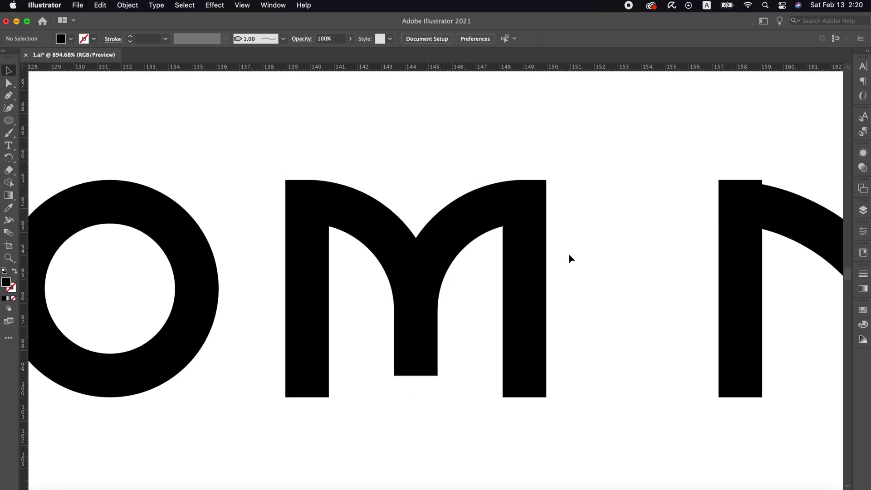
Step: Merge the N's stems and curved band with the Shape Builder and remove the leftover sliver above the curve
scroll(568, 253, right, 10)
mouse_move(613, 149)
mouse_down()
mouse_move(409, 182)
mouse_move(451, 189)
mouse_move(570, 296)
mouse_move(588, 241)
mouse_up()
click(8, 183)
key(v)
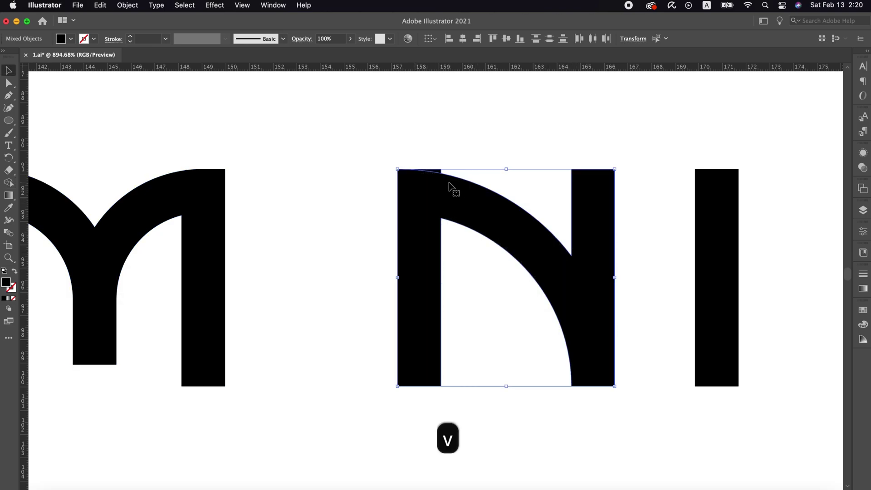
click(402, 200)
key(super+x)
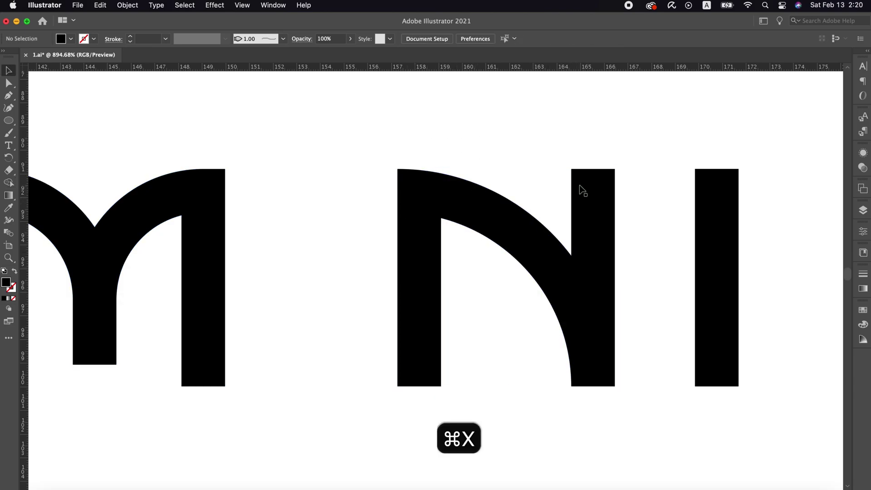
Step: Merge the X's stem and crossing bands with the Shape Builder and remove the leftover corner slivers at the stem's ends
scroll(581, 189, right, 5)
scroll(530, 195, right, 5)
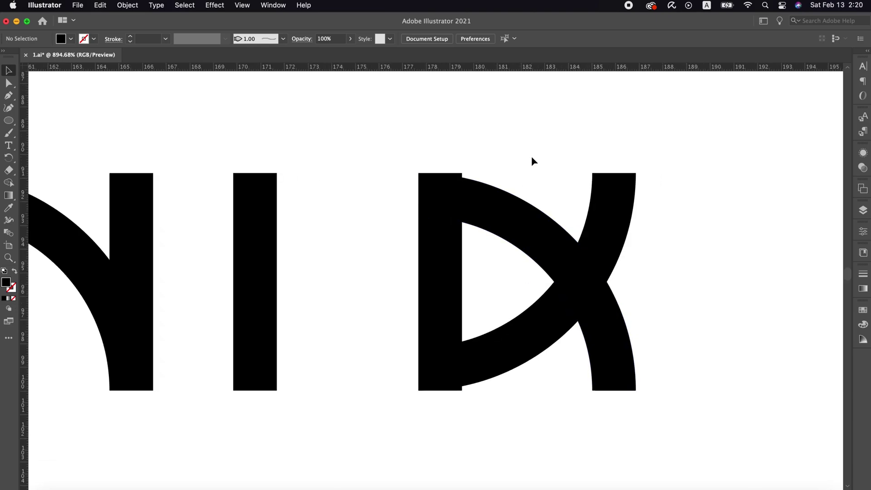
drag(532, 156, 282, 424)
click(7, 181)
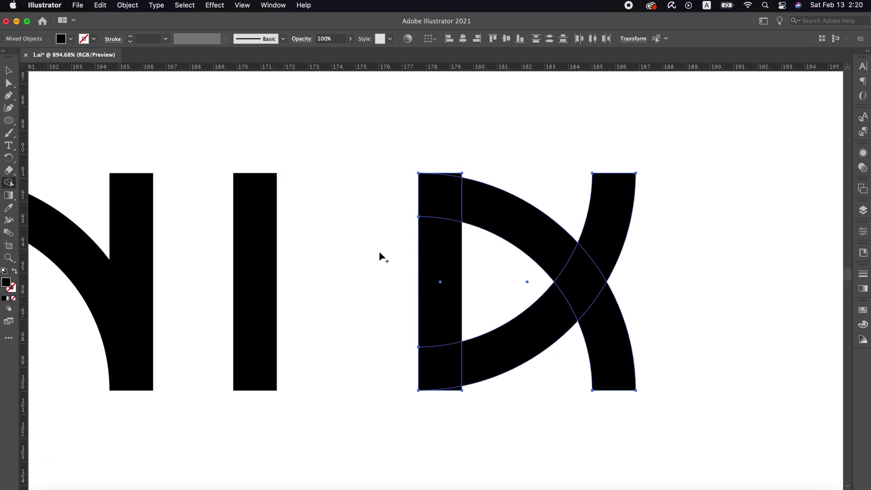
drag(448, 230, 482, 371)
mouse_move(571, 327)
mouse_down()
mouse_move(610, 238)
mouse_move(563, 264)
mouse_move(601, 354)
mouse_up()
key(v)
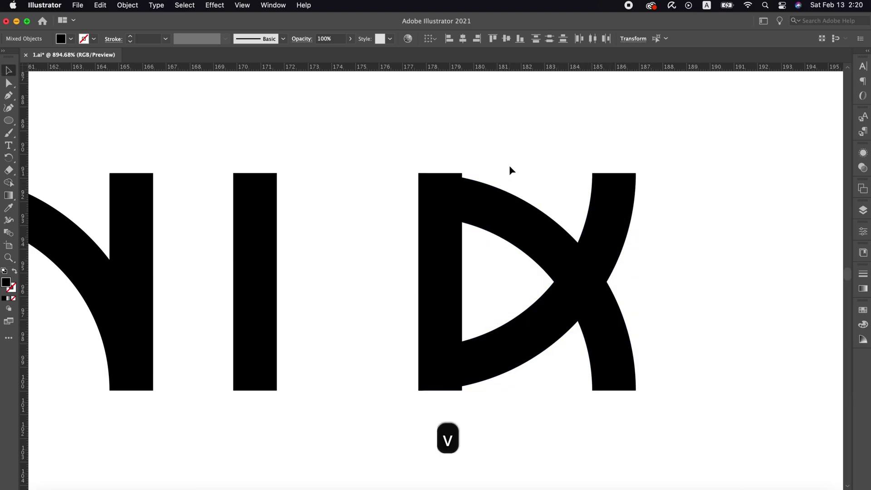
drag(481, 144, 400, 424)
key(super+x)
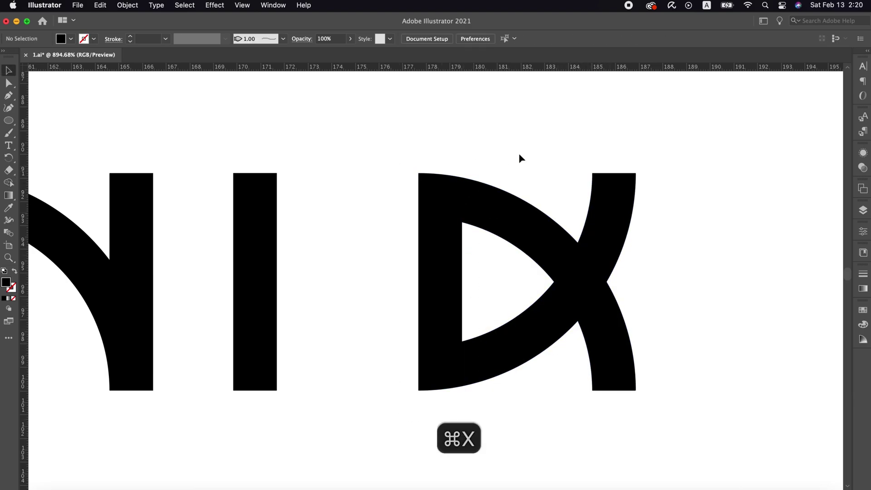
Step: Space the H, O and M one stem width apart using a copy of the I as spacer, ending with it against the M
key(z)
alt+click(389, 263)
alt+click(390, 264)
alt+click(389, 264)
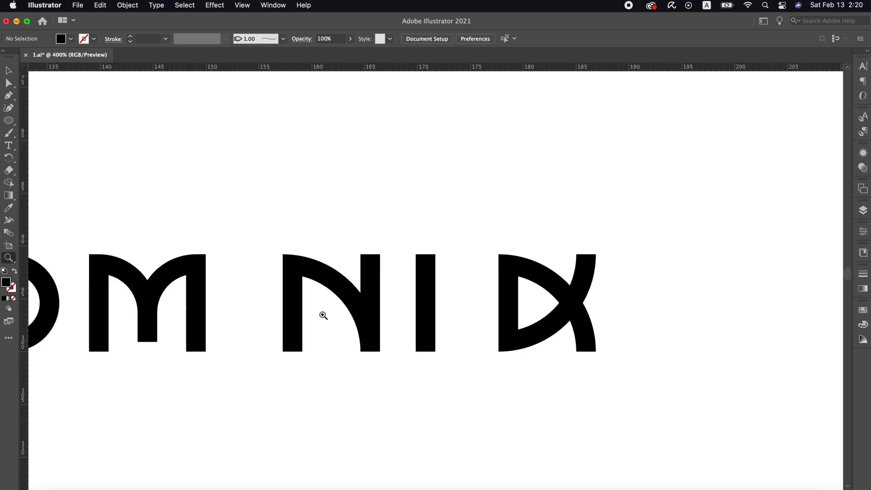
scroll(336, 316, left, 5)
key(v)
drag(673, 283, 445, 271)
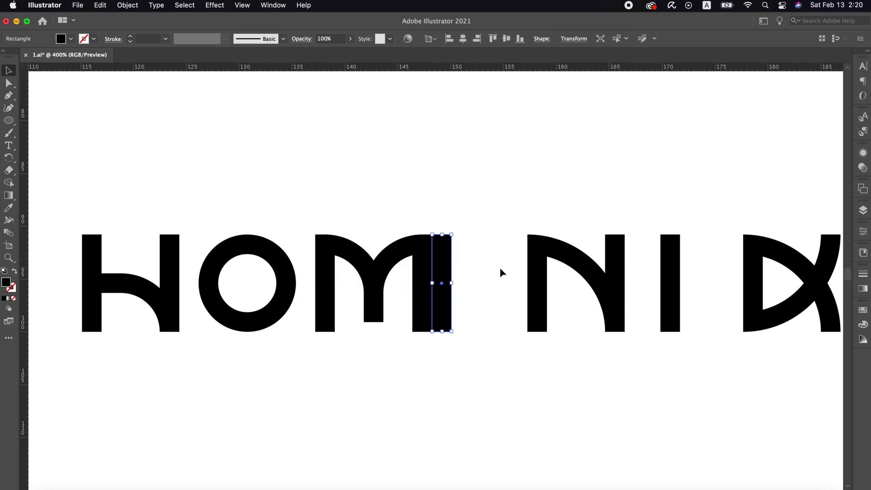
Step: Set the N, I and X one stem width apart with the spacer stem and delete the spacer
drag(535, 269, 558, 272)
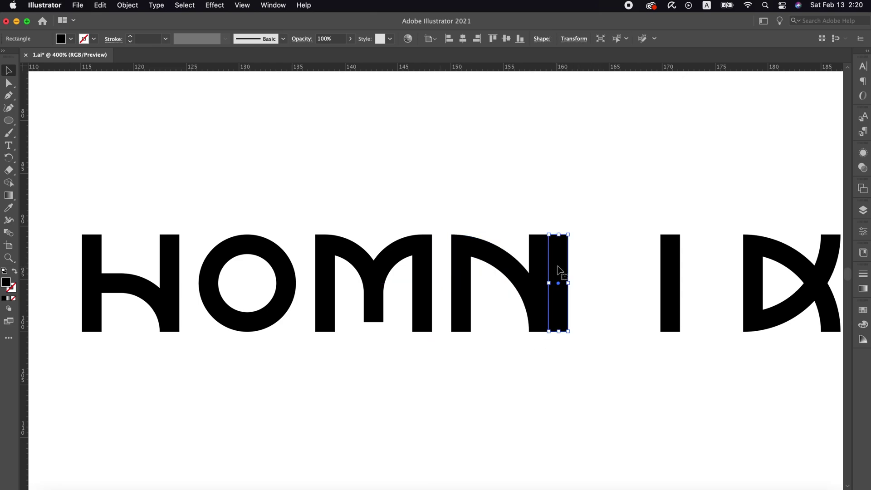
scroll(533, 269, right, 5)
drag(495, 277, 432, 274)
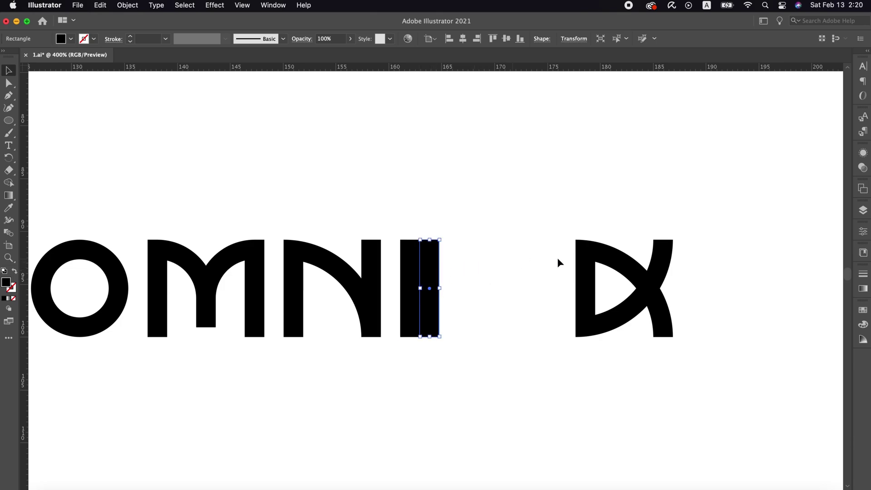
drag(588, 266, 451, 265)
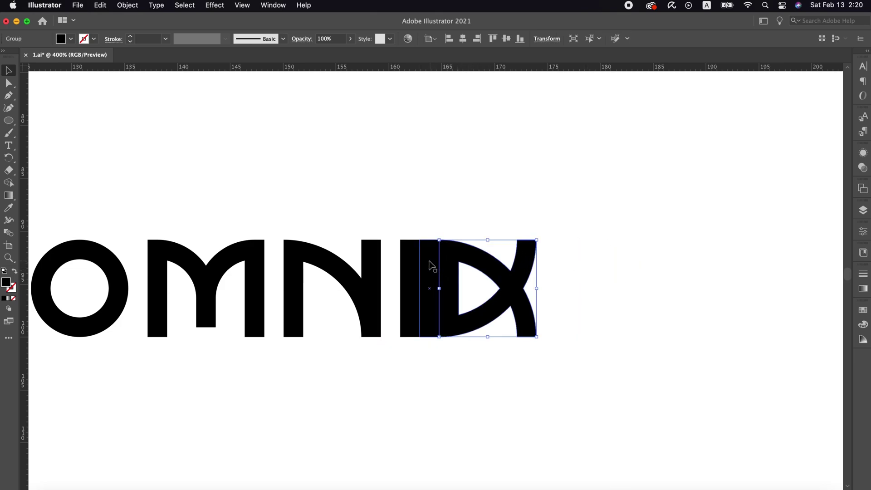
click(429, 262)
key(super+x)
Step: Nudge the letters after the H slightly left to tighten the gaps on both sides of the O
key(z)
alt+click(636, 191)
key(v)
drag(662, 197, 354, 337)
key(Left)
shift+click(274, 239)
click(356, 180)
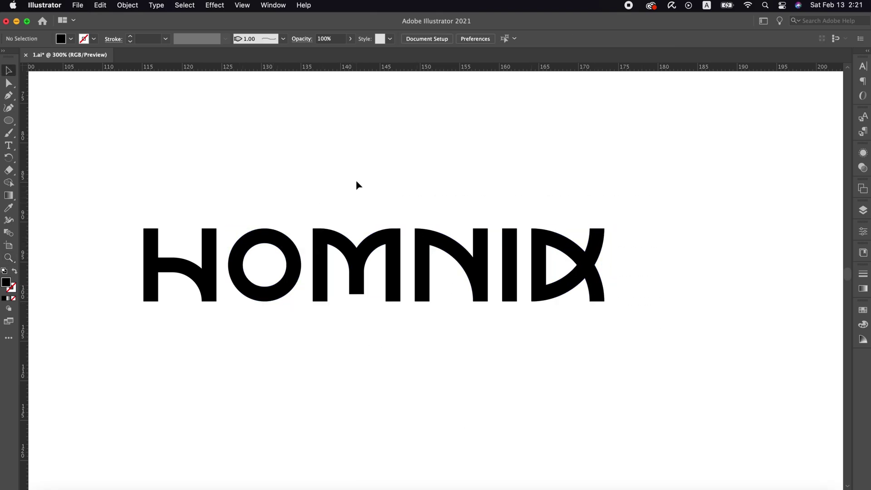
Step: Save the document with the finished wordmark
scroll(356, 179, down, 3)
scroll(356, 180, up, 1)
scroll(355, 180, right, 3)
scroll(356, 179, up, 1)
key(super+s)
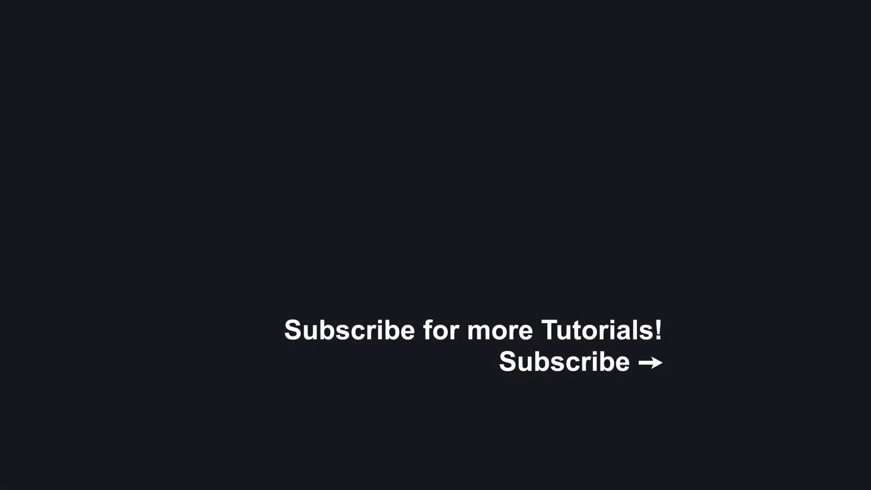